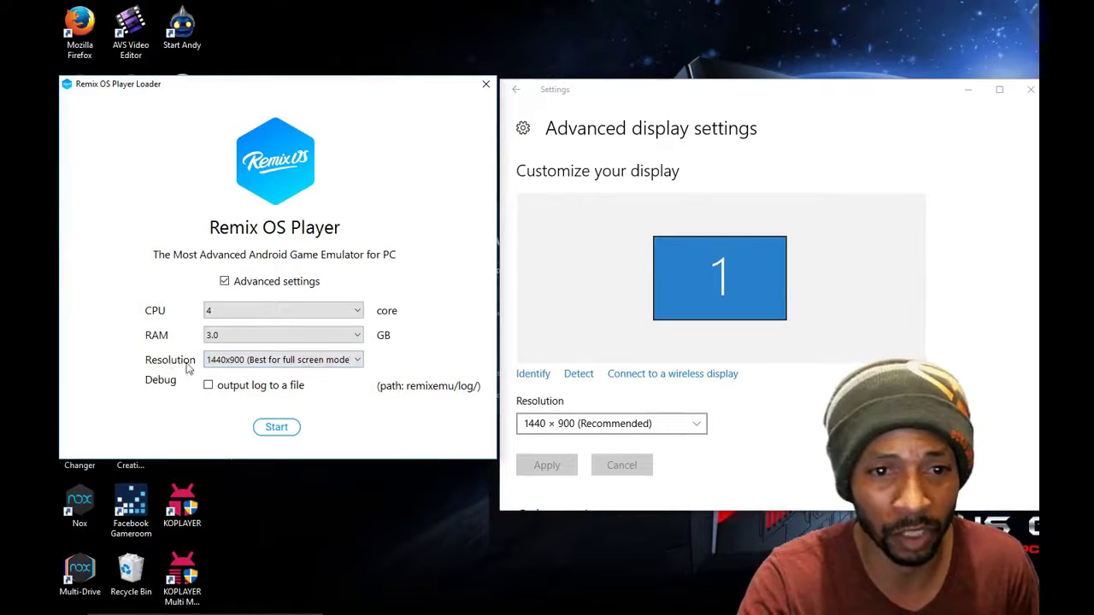
Keep the emulator resolution at 1440x900, then minimize display settings and the Steam login window
{"action": "left_click", "coordinate": [350, 363]}
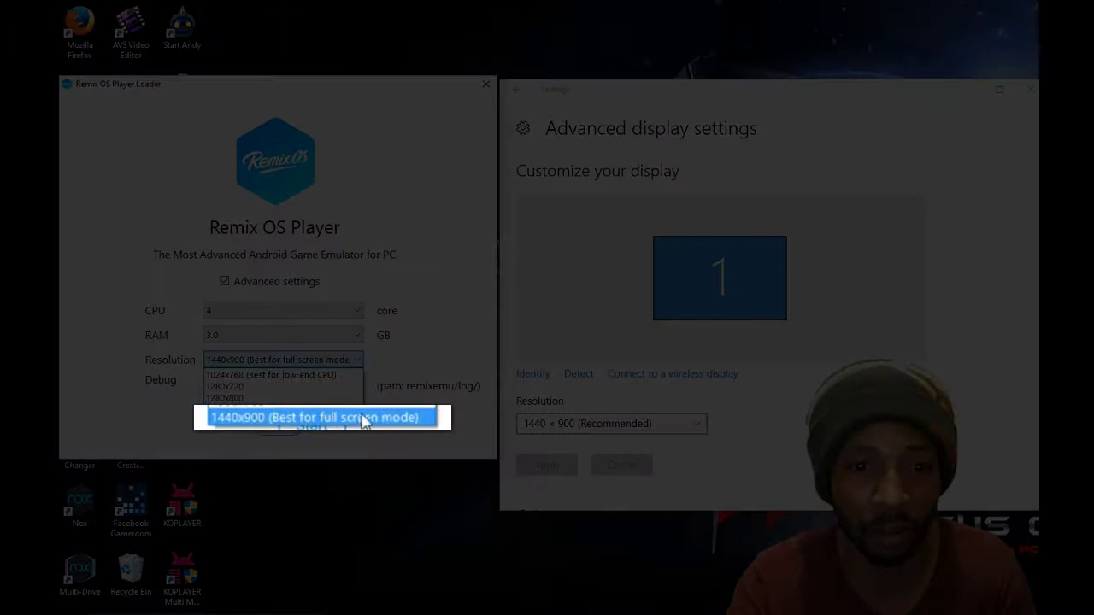
{"action": "left_click", "coordinate": [382, 419]}
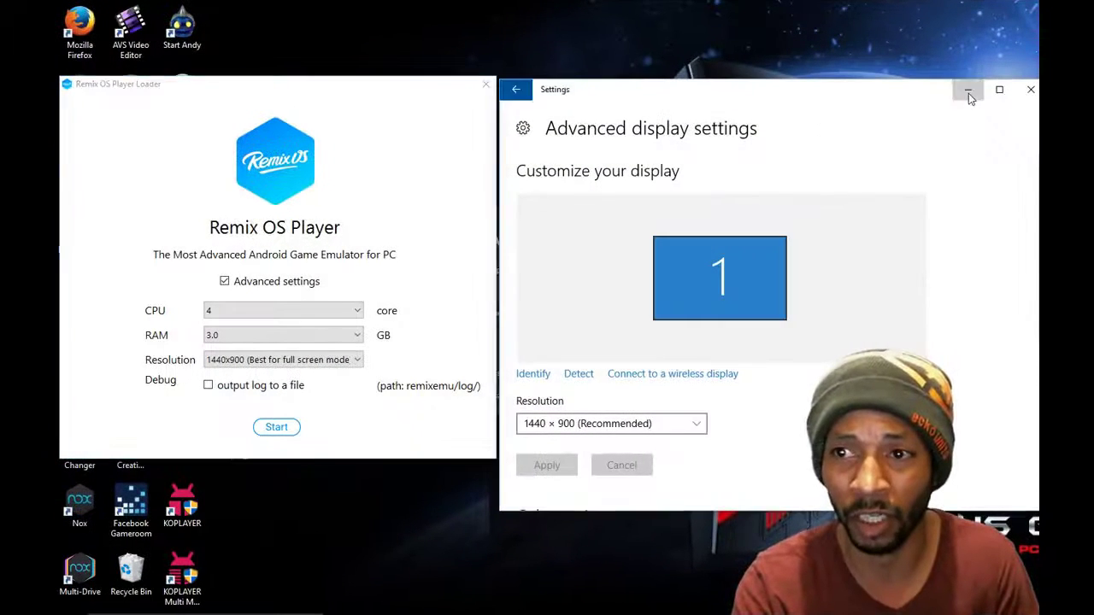
{"action": "left_click", "coordinate": [968, 90]}
{"action": "left_click", "coordinate": [685, 213]}
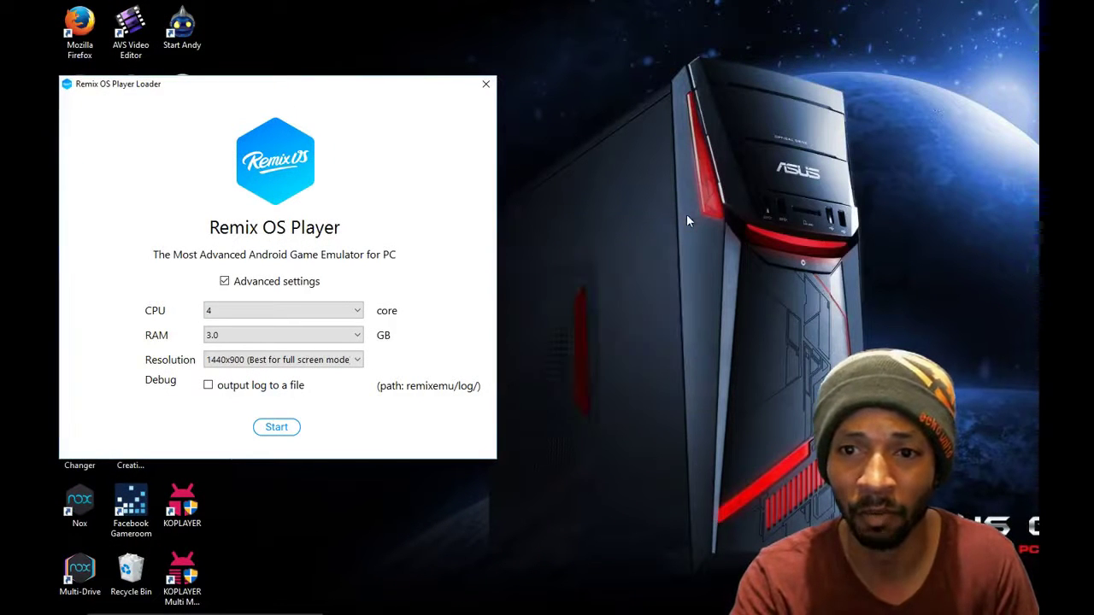
Confirm the Windows screen resolution stays at 1440 × 900 (Recommended) in Advanced display settings
{"action": "right_click", "coordinate": [709, 248]}
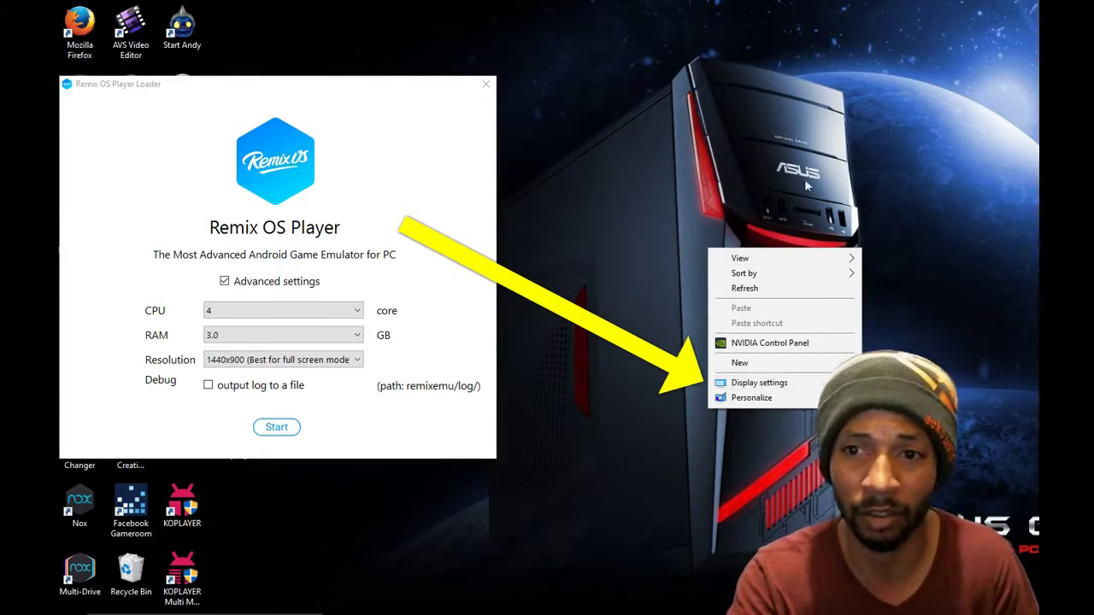
{"action": "left_click", "coordinate": [785, 385]}
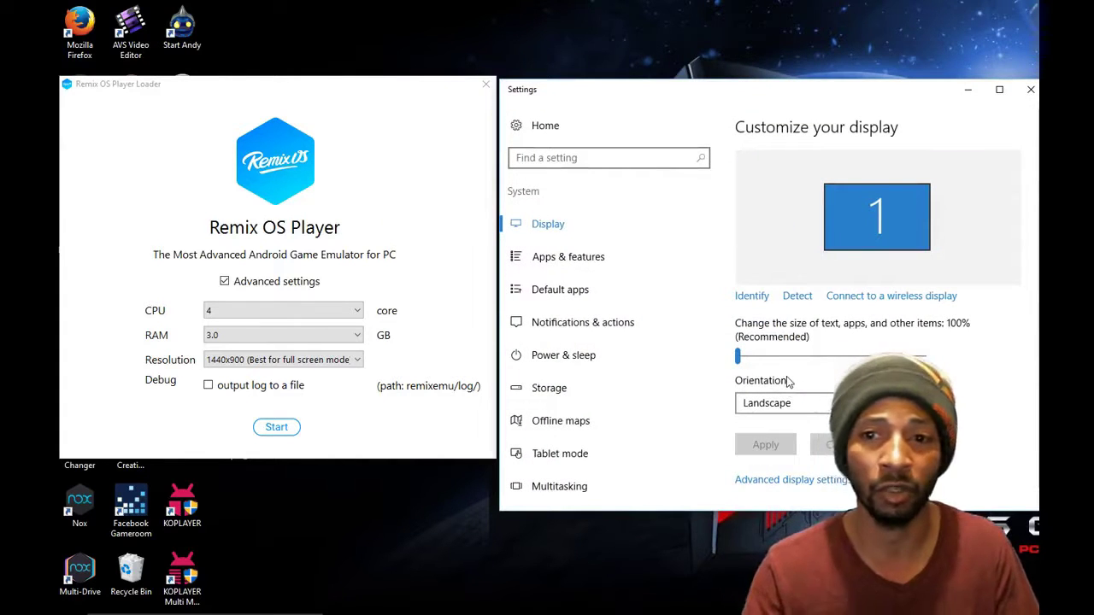
{"action": "left_click", "coordinate": [802, 482]}
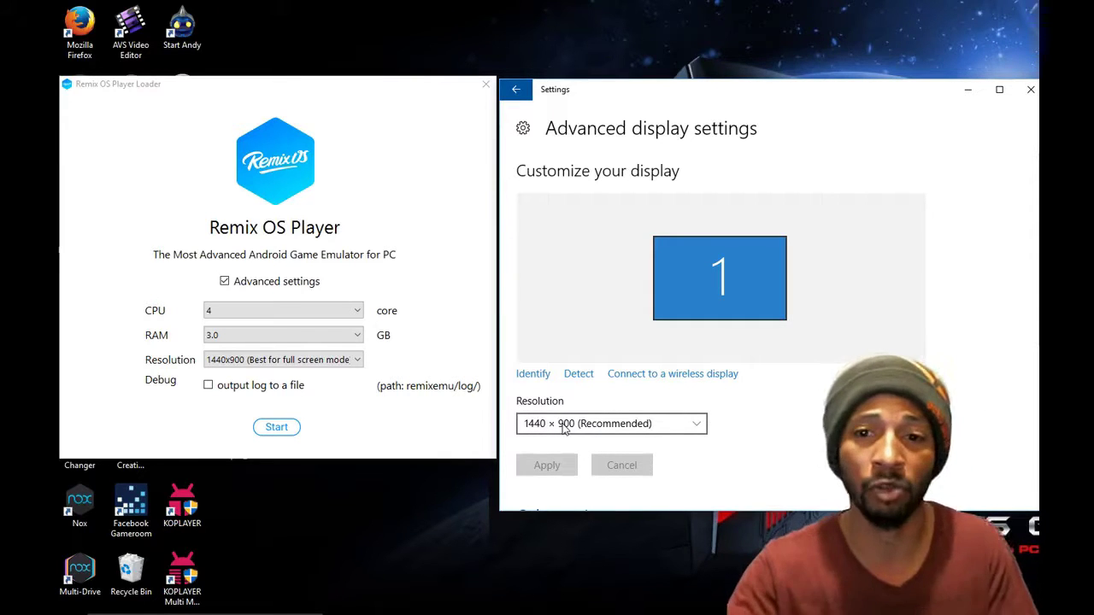
{"action": "left_click", "coordinate": [689, 425]}
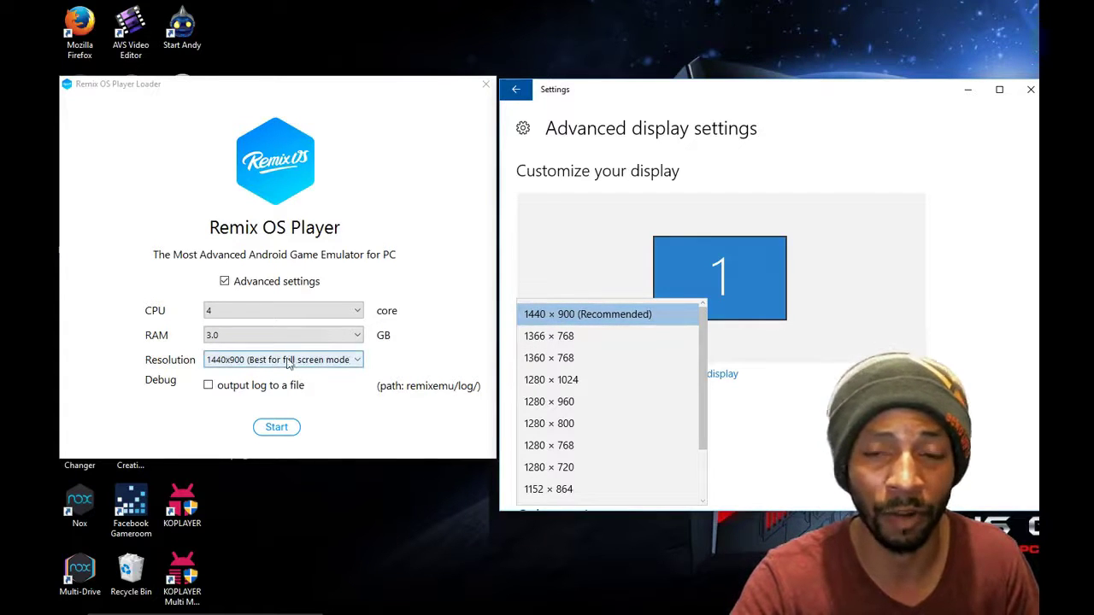
{"action": "left_click", "coordinate": [618, 317]}
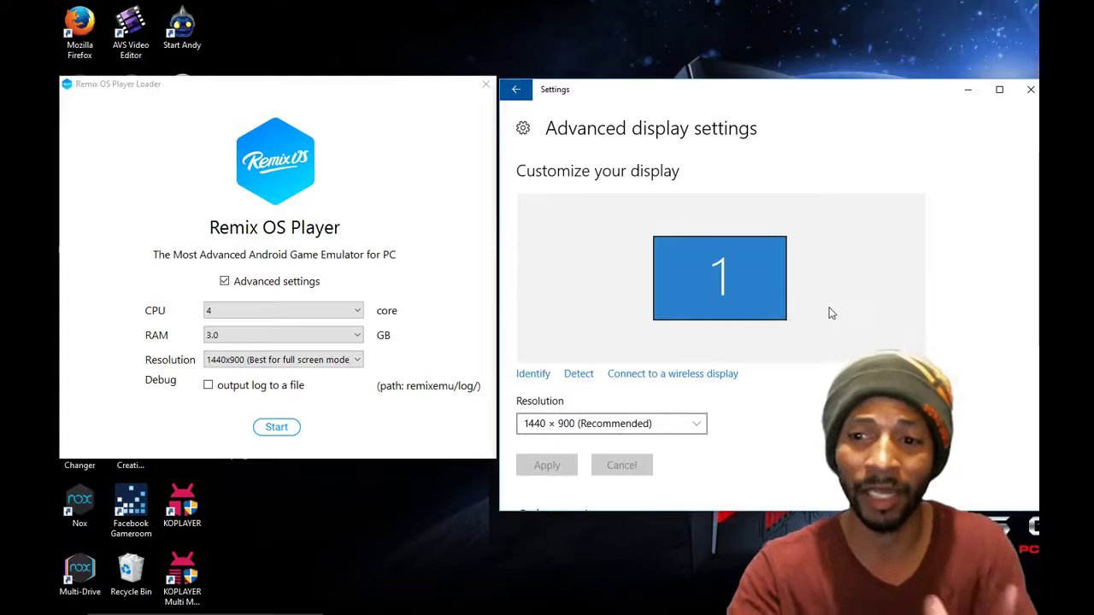
Minimize Windows Settings to return to the Remix OS loader
{"action": "left_click", "coordinate": [967, 89]}
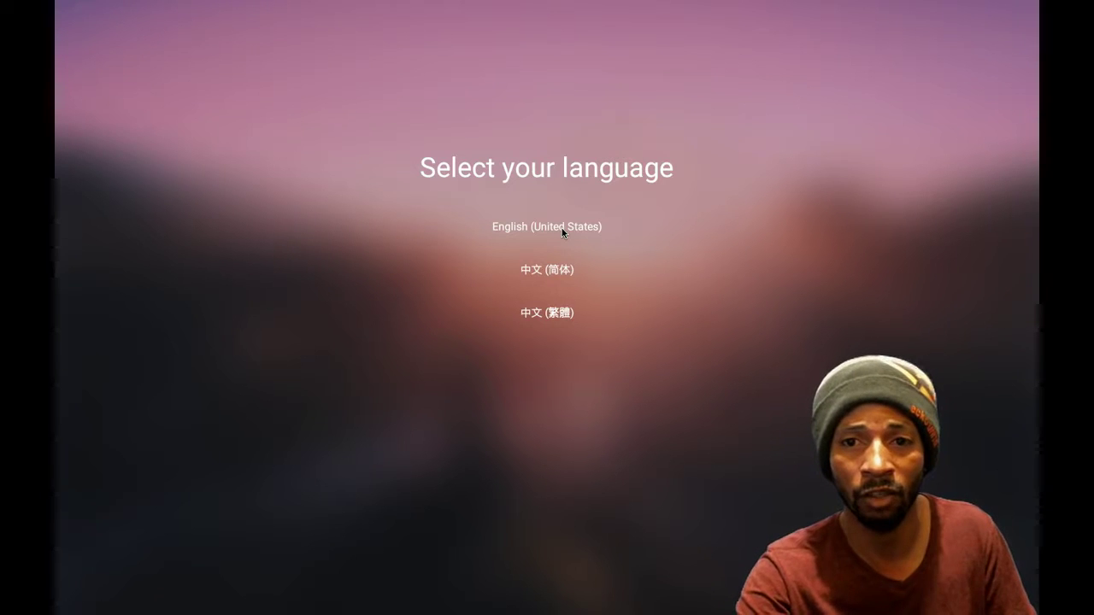
Pick English (United States) and agree to the Remix OS user agreement
{"action": "left_click", "coordinate": [547, 226]}
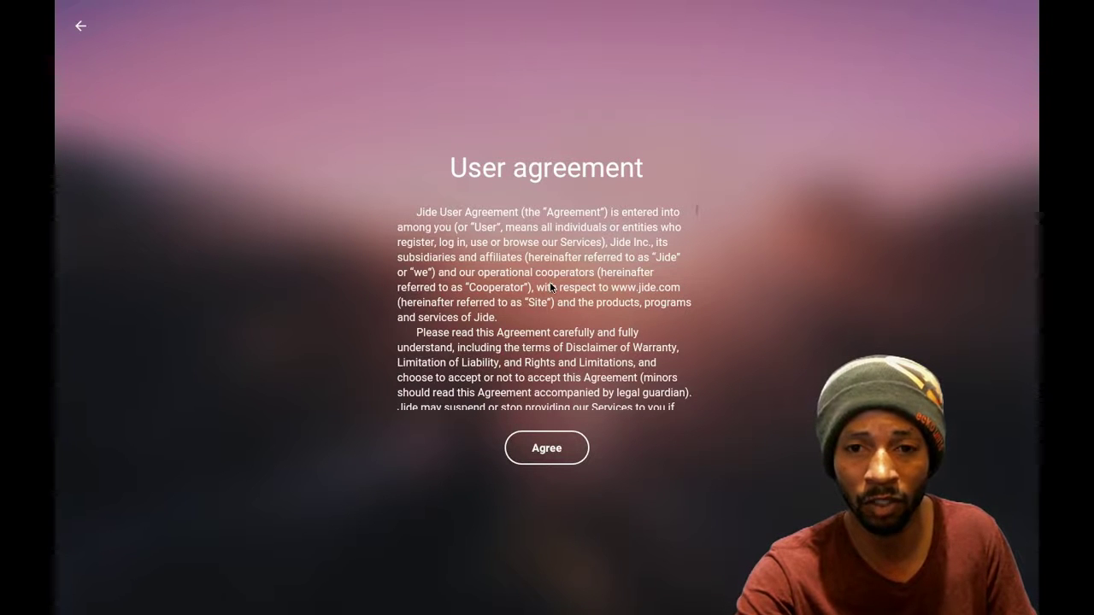
{"action": "scroll", "coordinate": [550, 286], "scroll_direction": "down", "scroll_amount": 15}
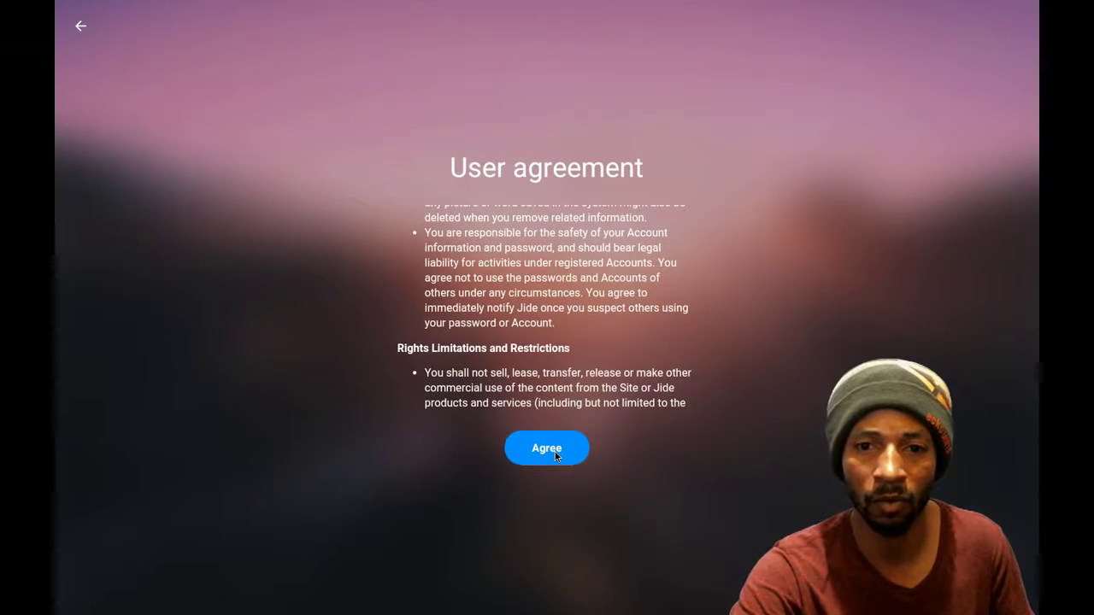
{"action": "left_click", "coordinate": [547, 448]}
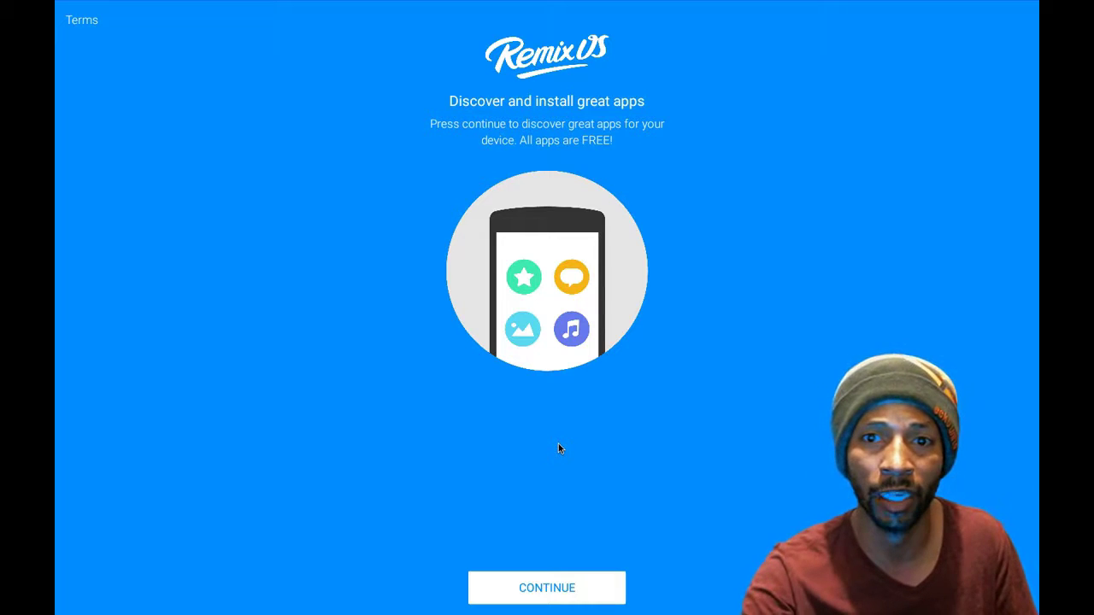
Continue past the app intro and scroll through the Popular, Useful and Entertainment grids to the Summary
{"action": "left_click", "coordinate": [552, 589]}
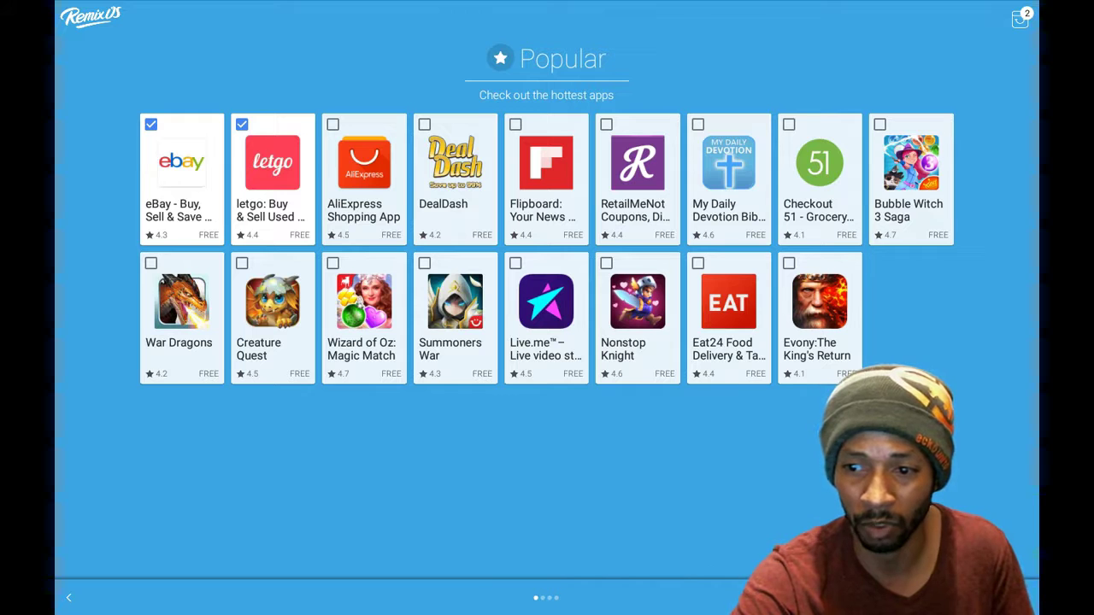
{"action": "scroll", "coordinate": [699, 459], "scroll_direction": "down", "scroll_amount": 1}
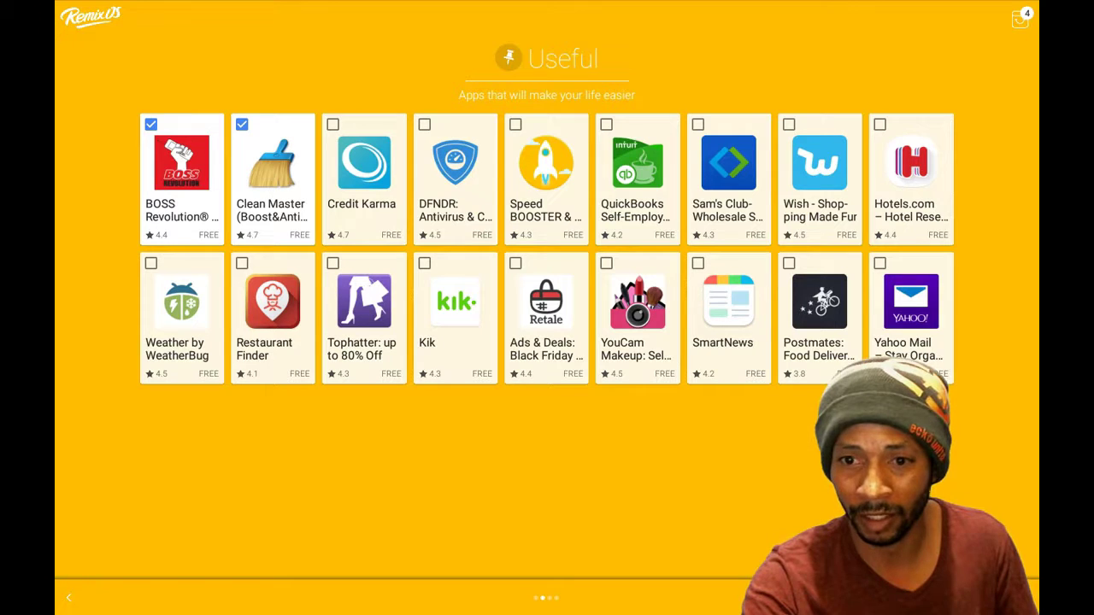
{"action": "scroll", "coordinate": [680, 437], "scroll_direction": "down", "scroll_amount": 1}
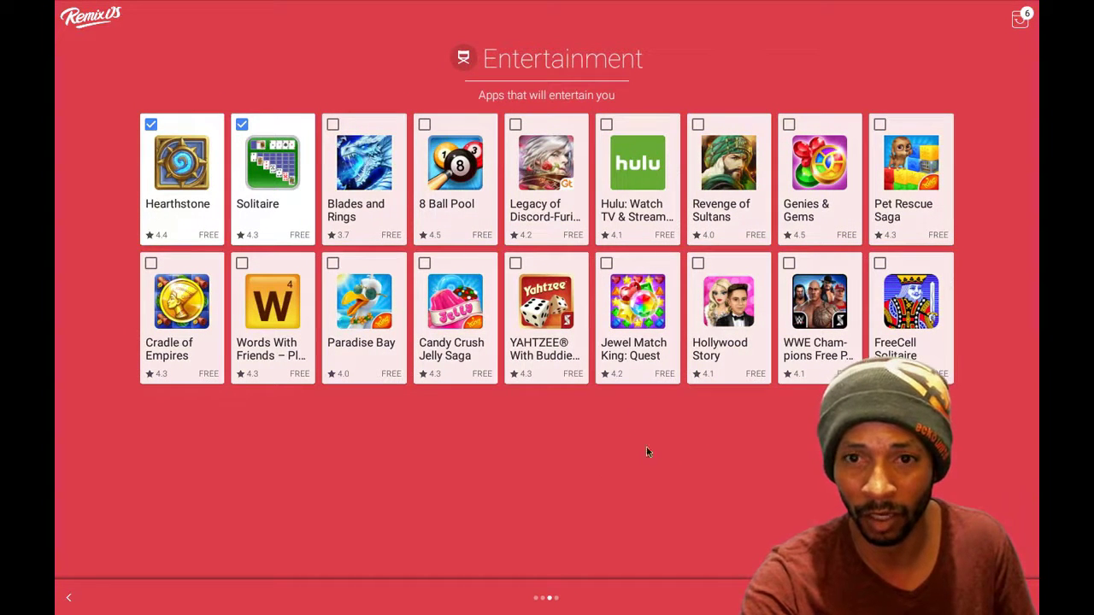
{"action": "scroll", "coordinate": [620, 433], "scroll_direction": "down", "scroll_amount": 1}
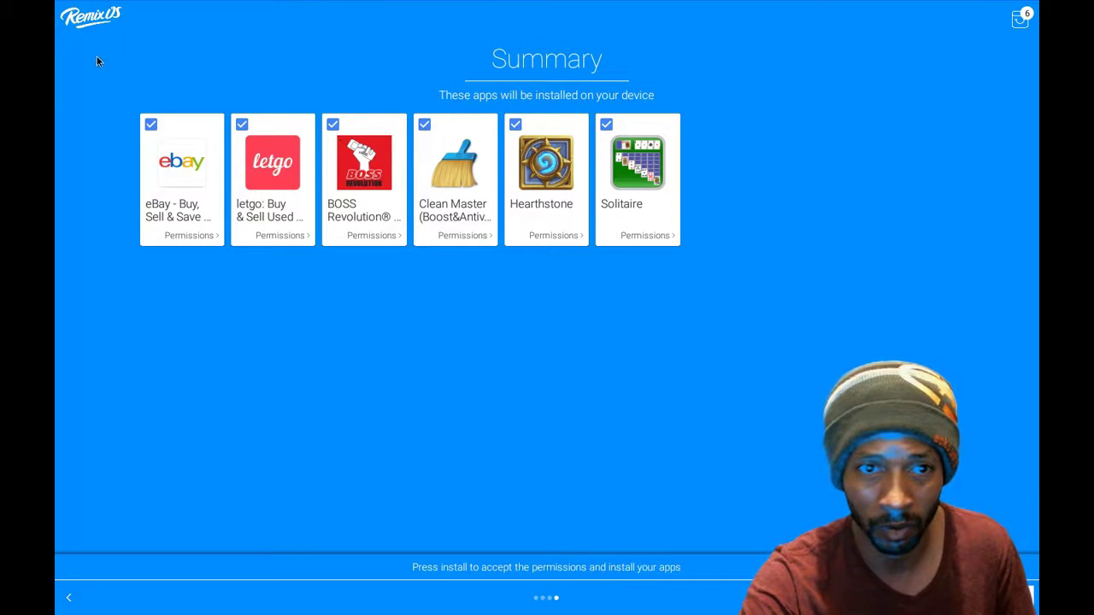
Untick eBay, letgo, BOSS Revolution, Clean Master, Hearthstone and Solitaire, suppressing the removal prompt
{"action": "left_click", "coordinate": [151, 126]}
{"action": "left_click", "coordinate": [243, 125]}
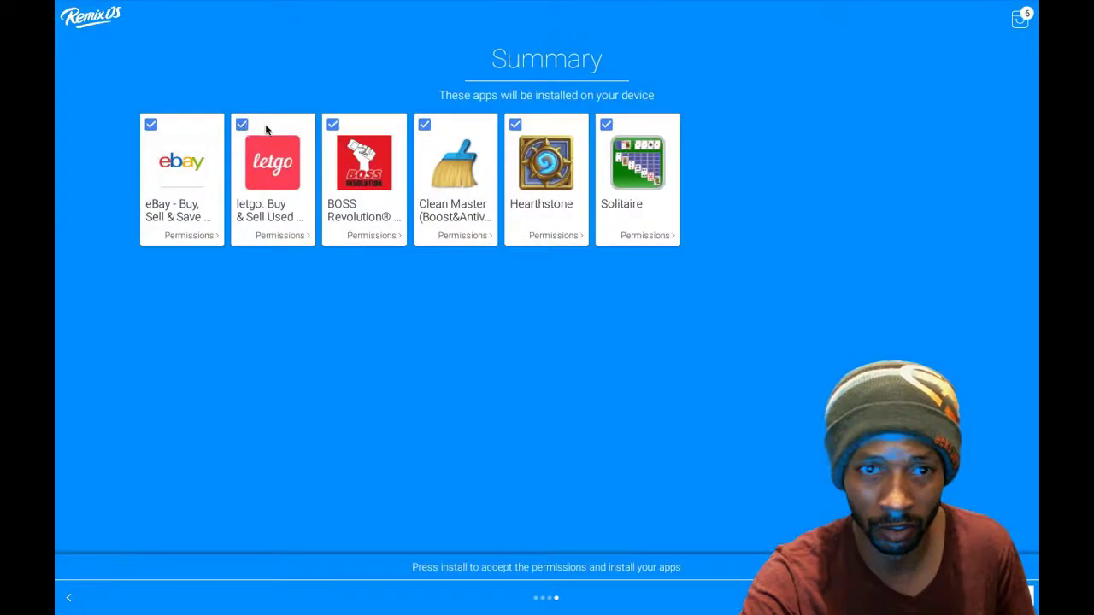
{"action": "left_click", "coordinate": [243, 126]}
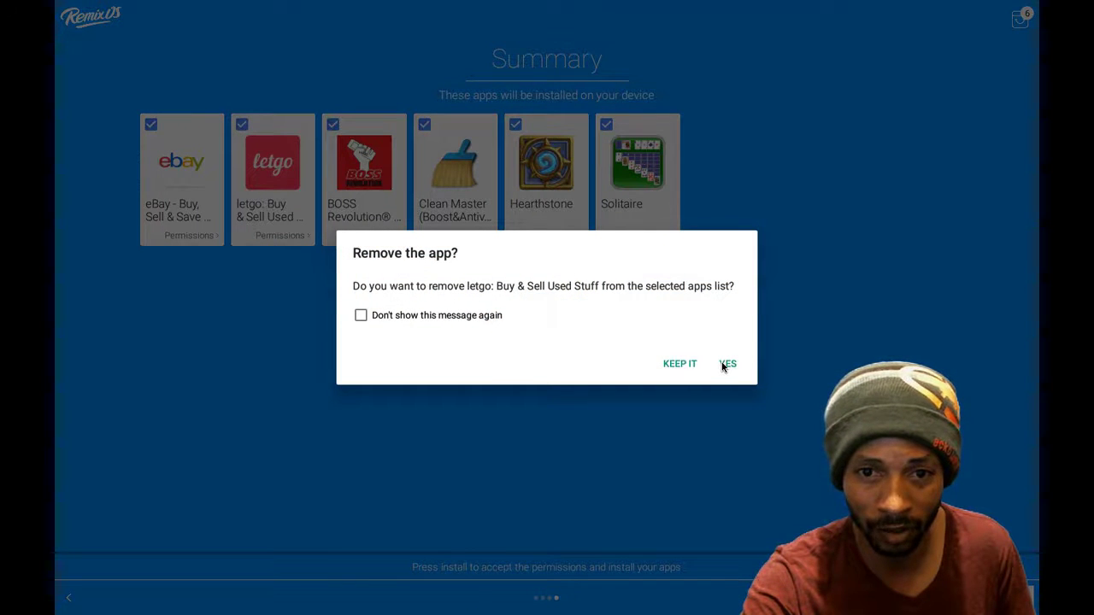
{"action": "left_click", "coordinate": [361, 316]}
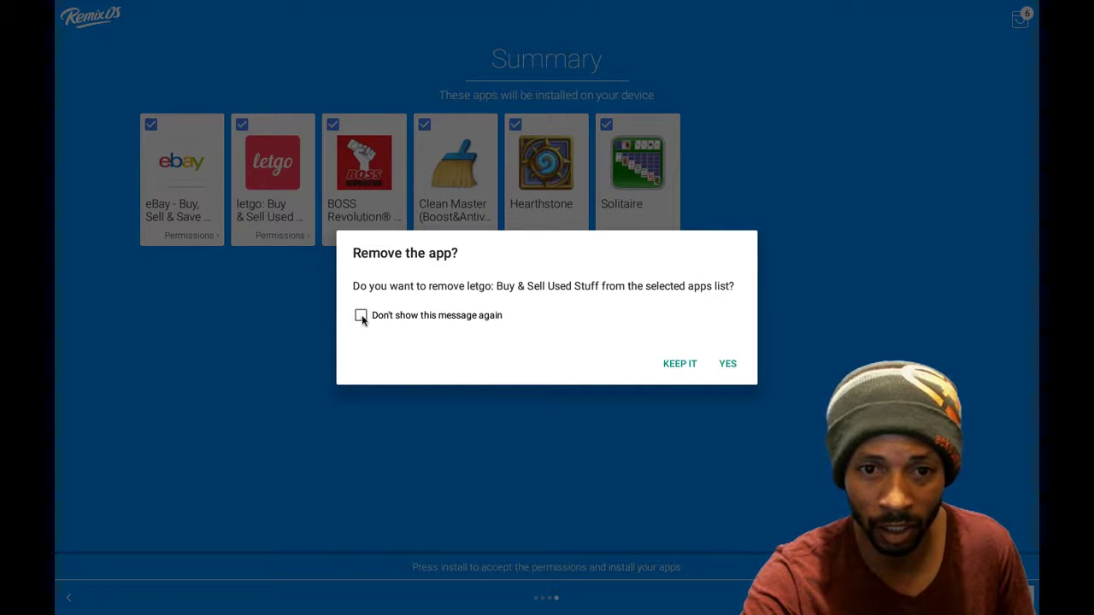
{"action": "left_click", "coordinate": [727, 365]}
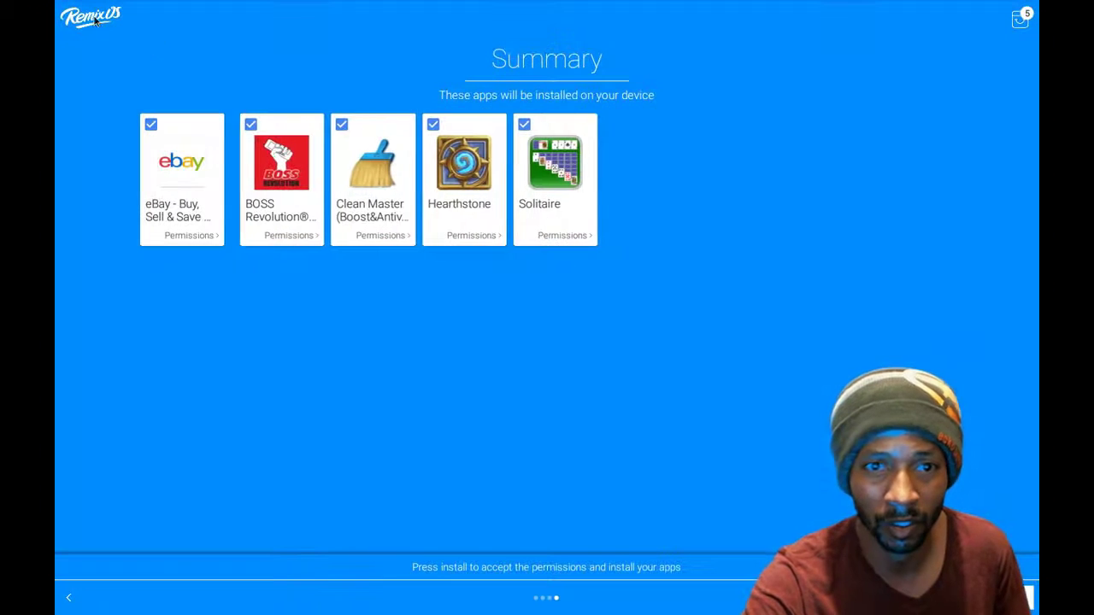
{"action": "left_click", "coordinate": [153, 124]}
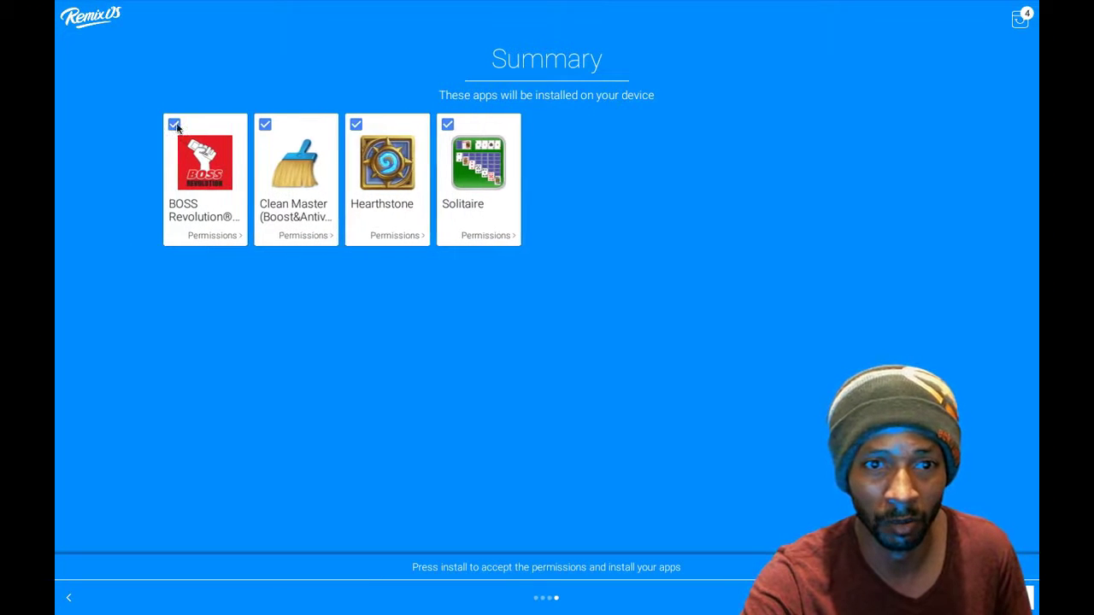
{"action": "left_click", "coordinate": [152, 125]}
{"action": "left_click", "coordinate": [151, 125]}
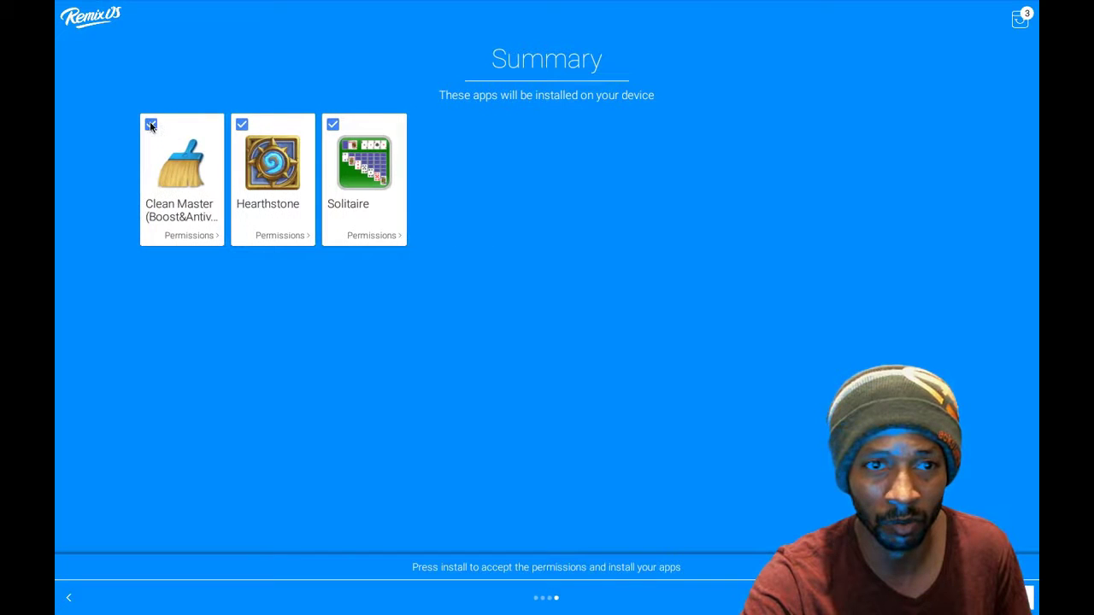
{"action": "left_click", "coordinate": [150, 124]}
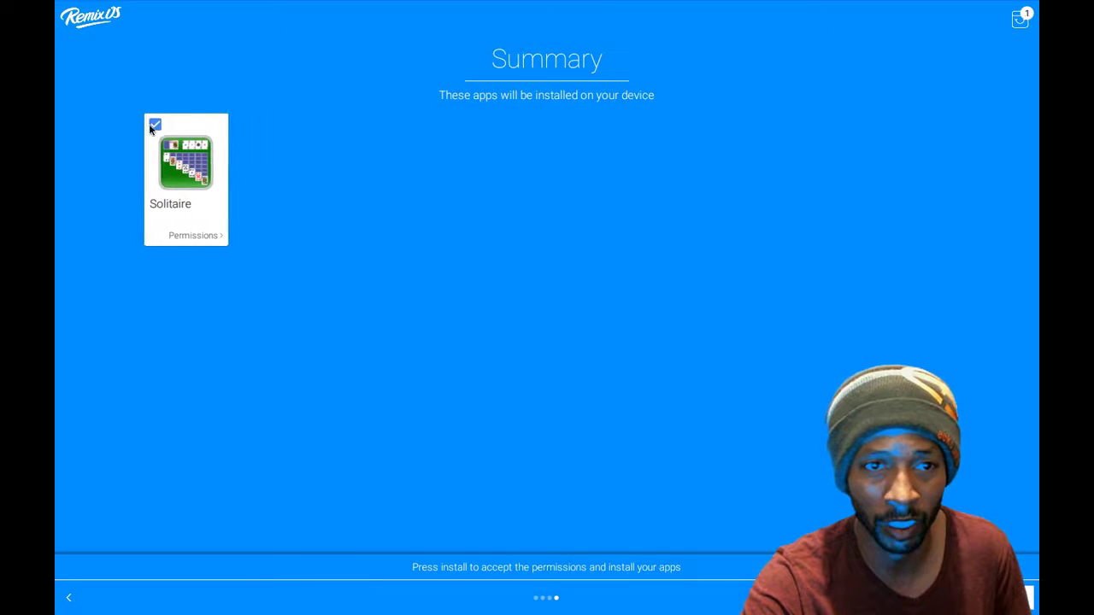
{"action": "left_click", "coordinate": [150, 125]}
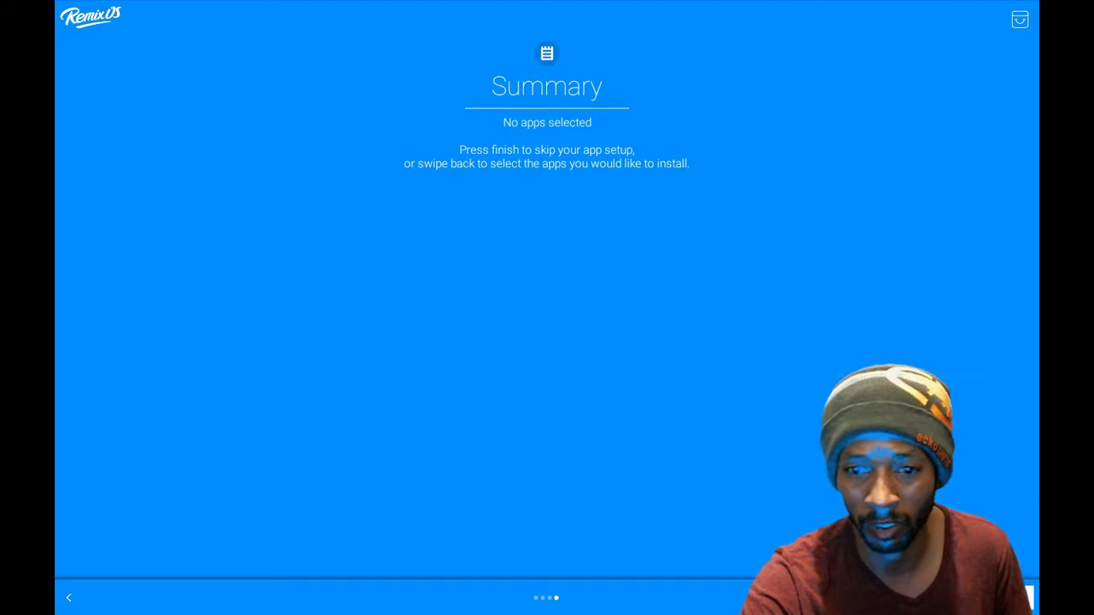
Finish the empty app Summary without installing anything
{"action": "left_click", "coordinate": [1025, 599]}
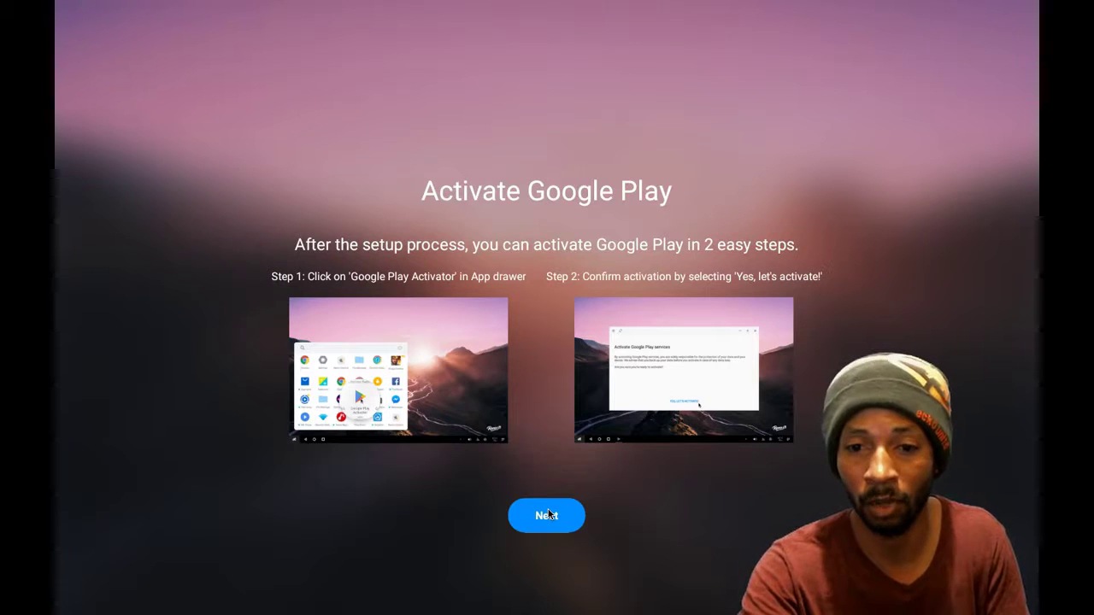
Continue past the Activate Google Play instructions to finish setup
{"action": "left_click", "coordinate": [547, 515]}
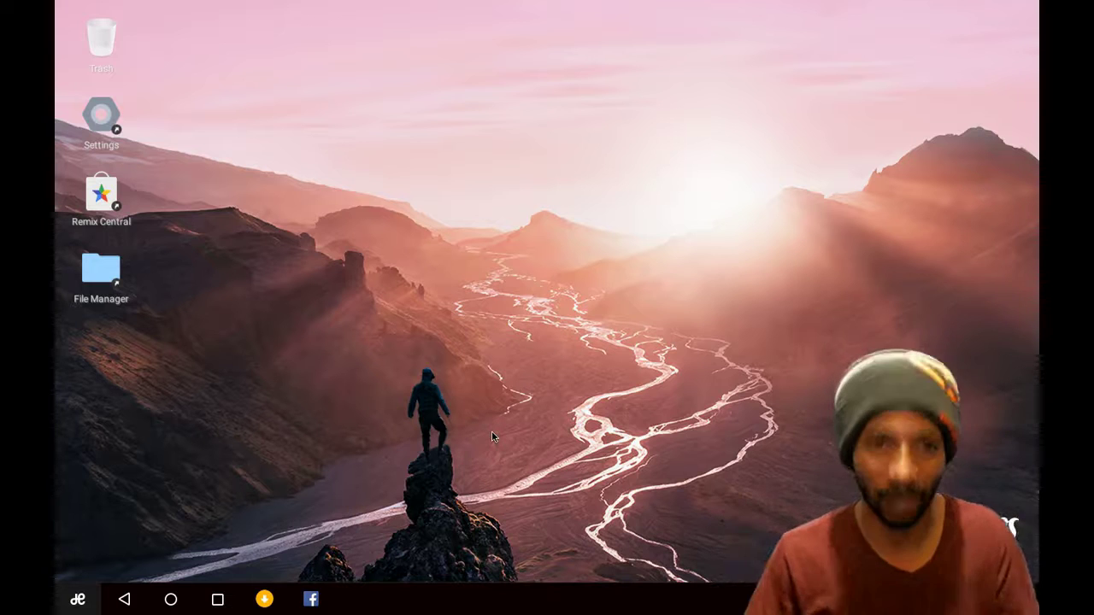
{"action": "left_click", "coordinate": [101, 124]}
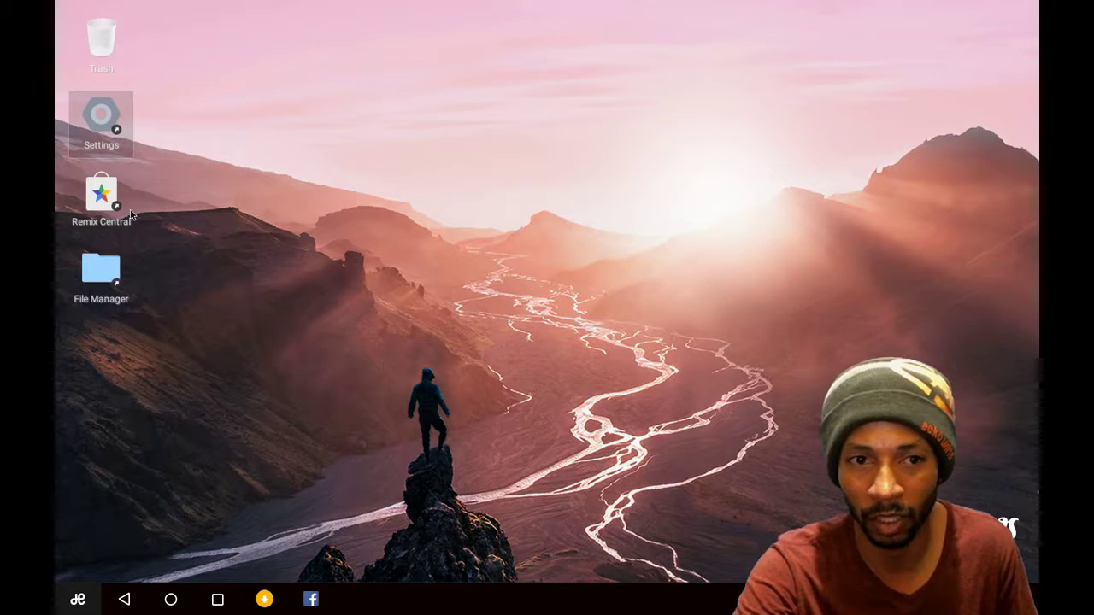
{"action": "left_click", "coordinate": [238, 219]}
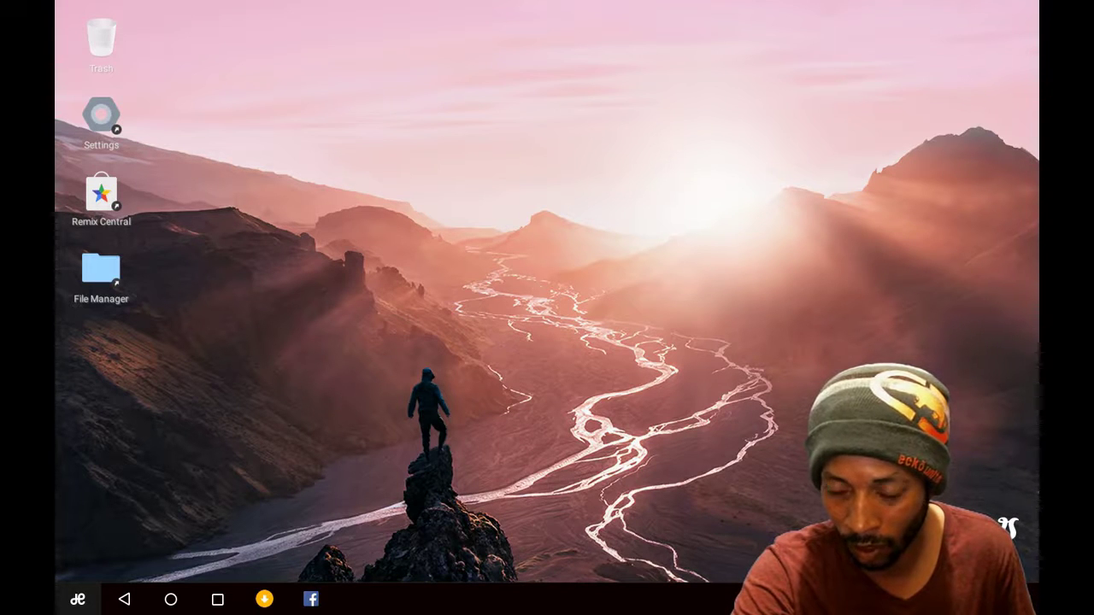
{"action": "left_click", "coordinate": [1026, 598]}
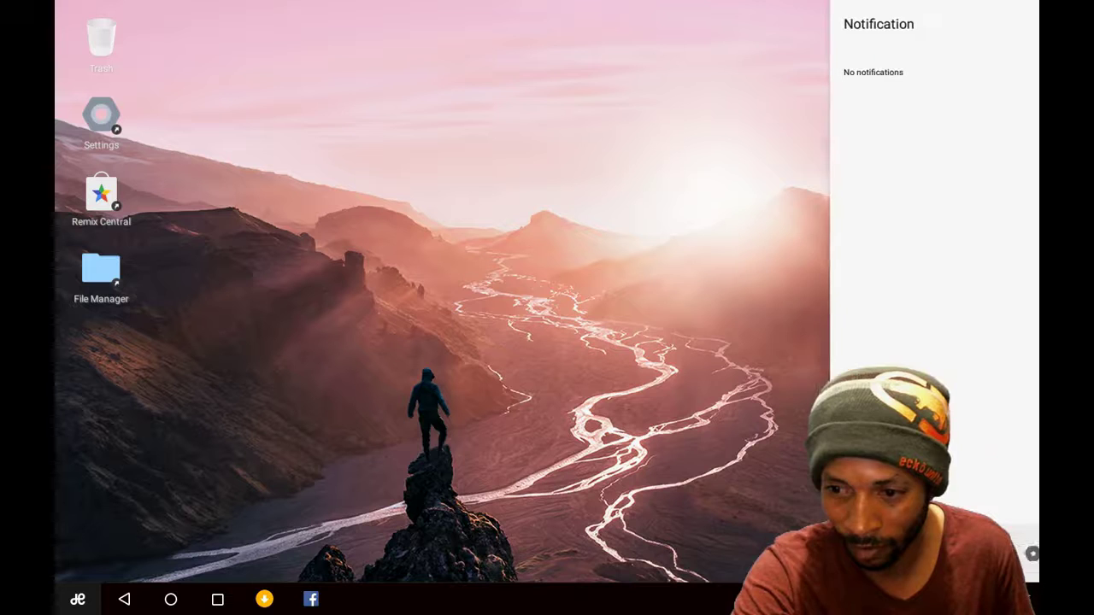
{"action": "left_click", "coordinate": [1026, 598]}
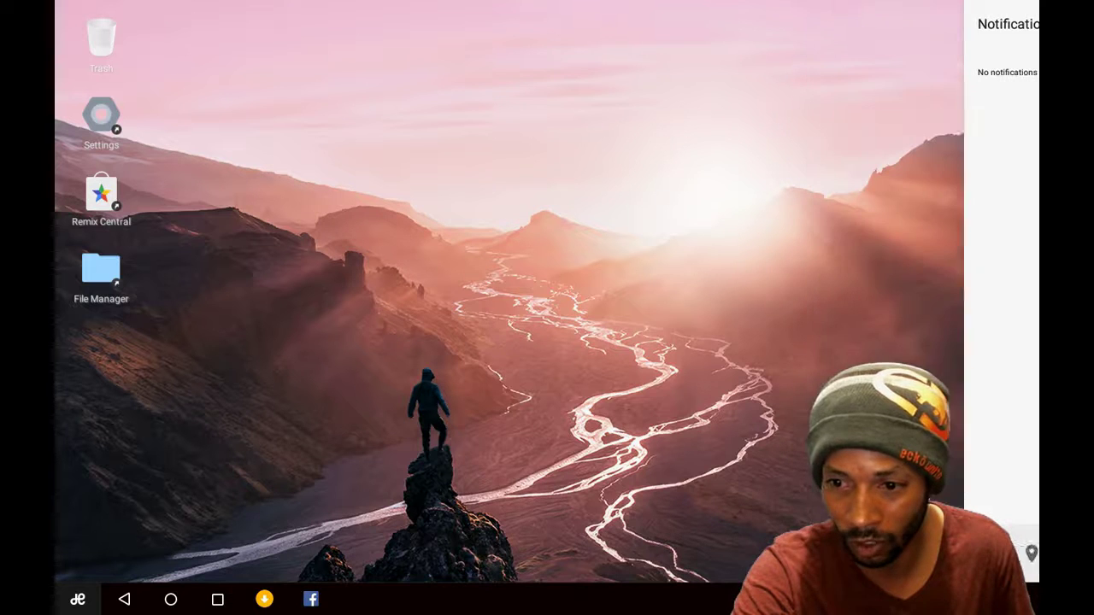
Launch Play activator from the My apps list in the start menu
{"action": "left_click", "coordinate": [78, 601]}
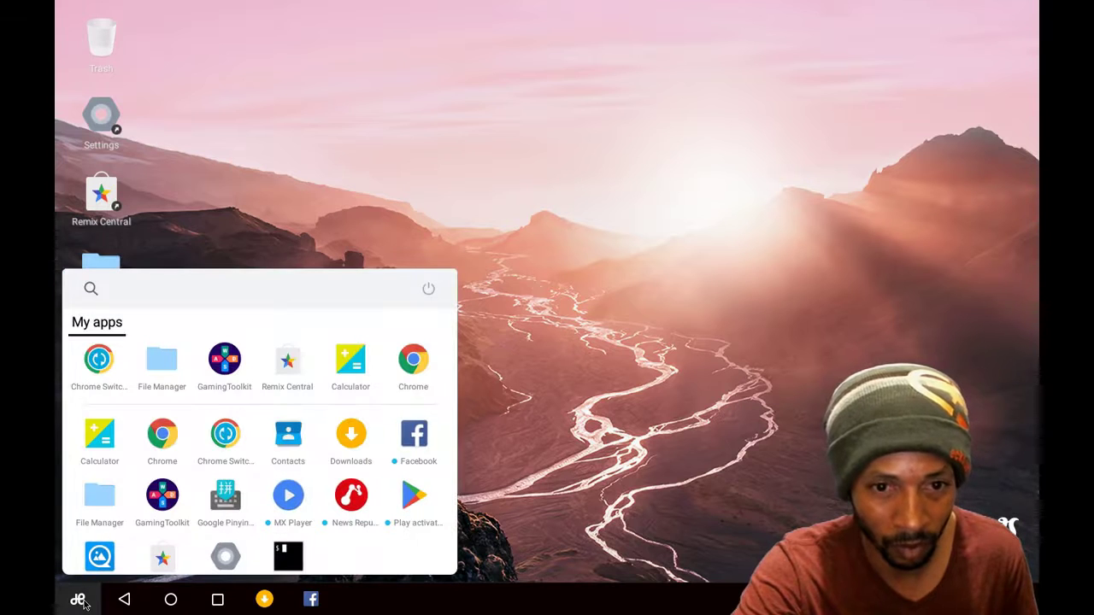
{"action": "scroll", "coordinate": [297, 494], "scroll_direction": "down", "scroll_amount": 1}
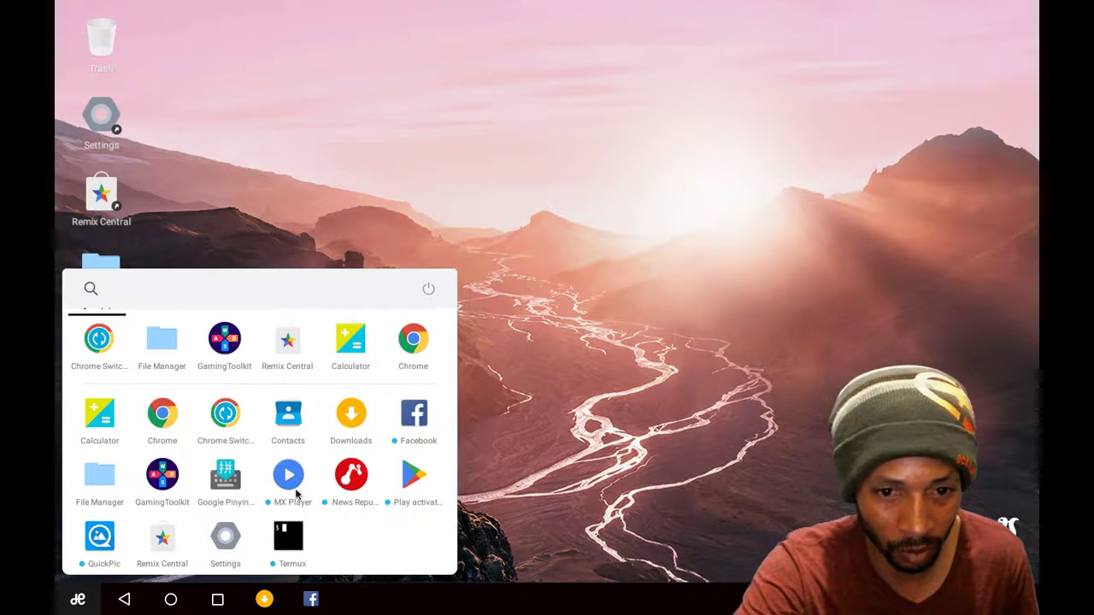
{"action": "left_click", "coordinate": [413, 476]}
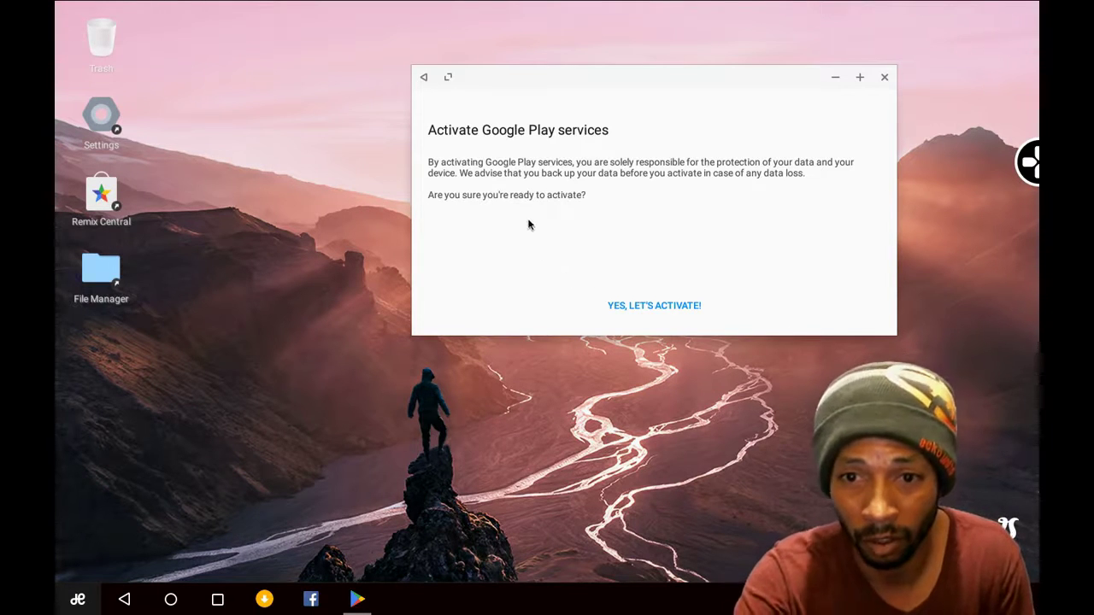
Accept 'YES, LET'S ACTIVATE!' to begin Google Play services activation
{"action": "left_click", "coordinate": [665, 307]}
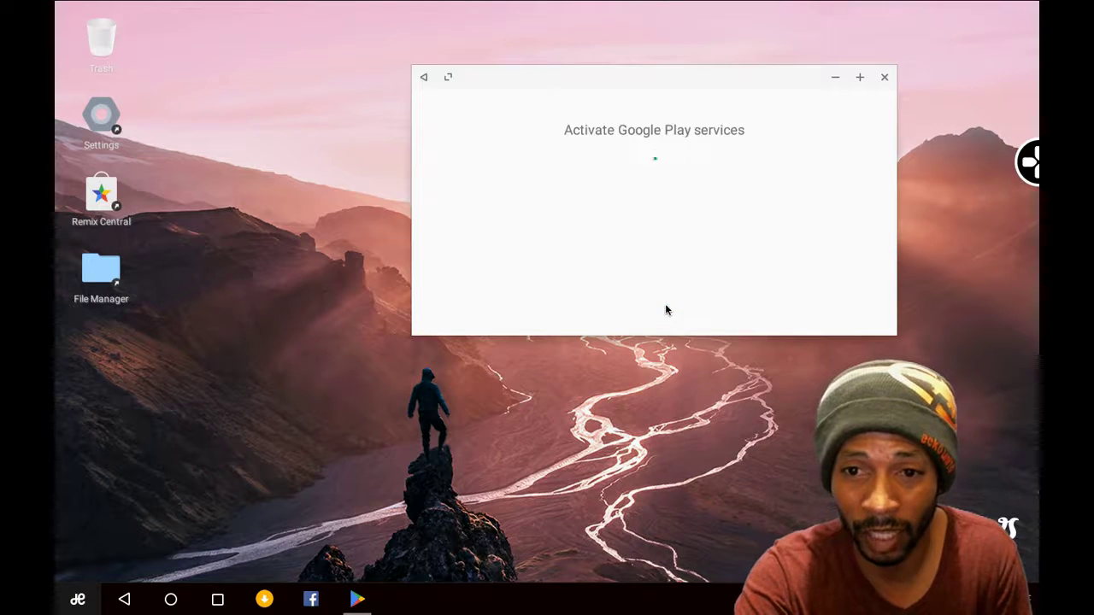